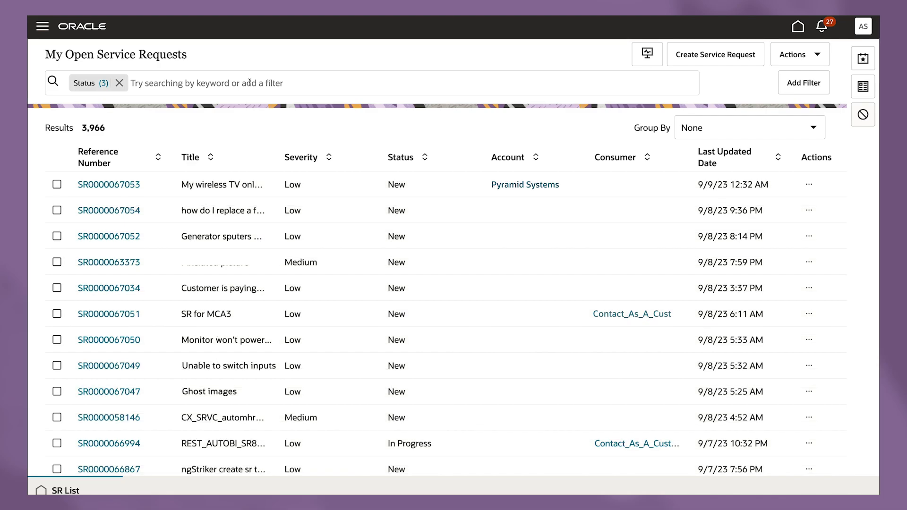
{"action": "left_click", "coordinate": [103, 184]}
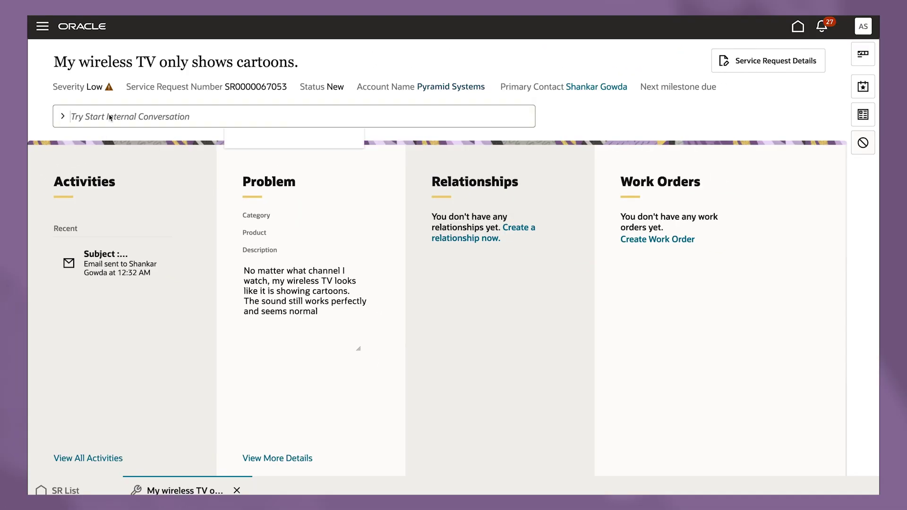
Search the knowledge base for 'cartoon' and open article FAQ276 on wireless monitors showing cartoons
{"action": "left_click", "coordinate": [110, 117]}
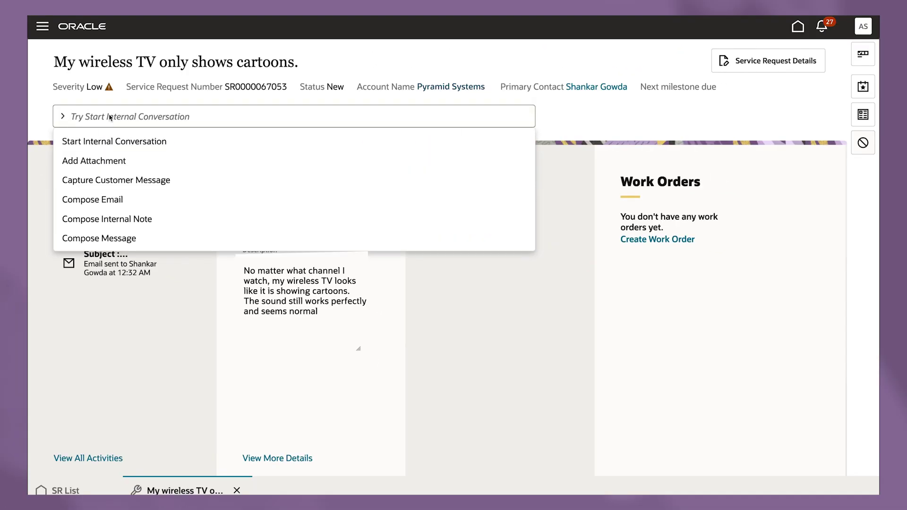
{"action": "type", "text": "search knowled"}
{"action": "key", "text": "Return"}
{"action": "type", "text": "cartoon"}
{"action": "key", "text": "Return"}
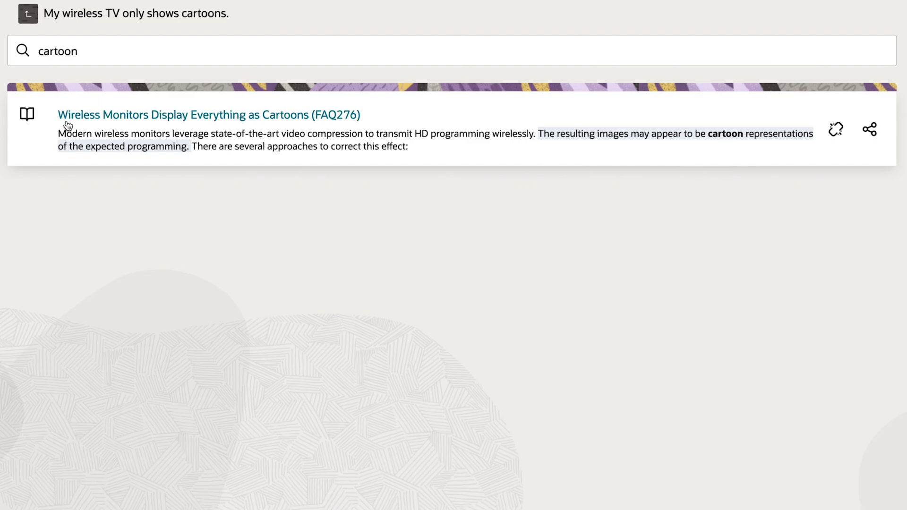
{"action": "left_click", "coordinate": [67, 123]}
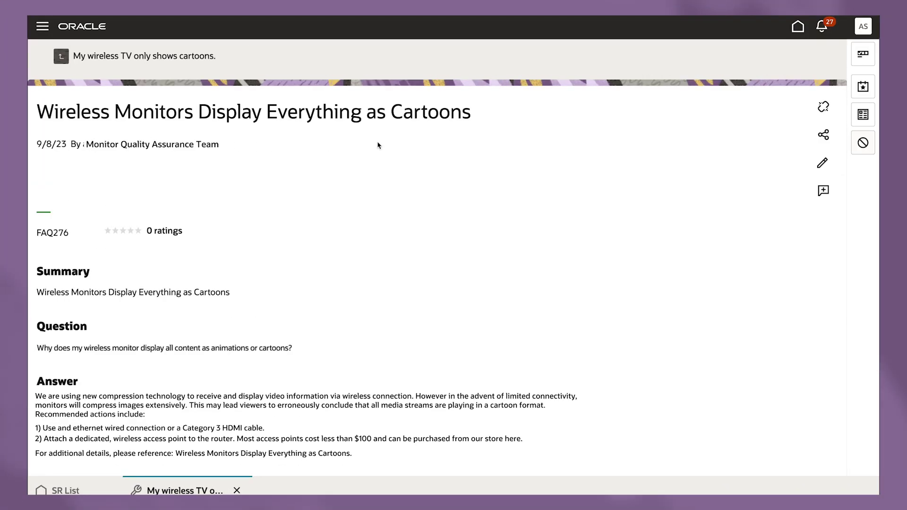
Start an email sharing the article, separate the greeting, and bold the 'Here are recommended fixes:' heading
{"action": "left_click", "coordinate": [823, 134]}
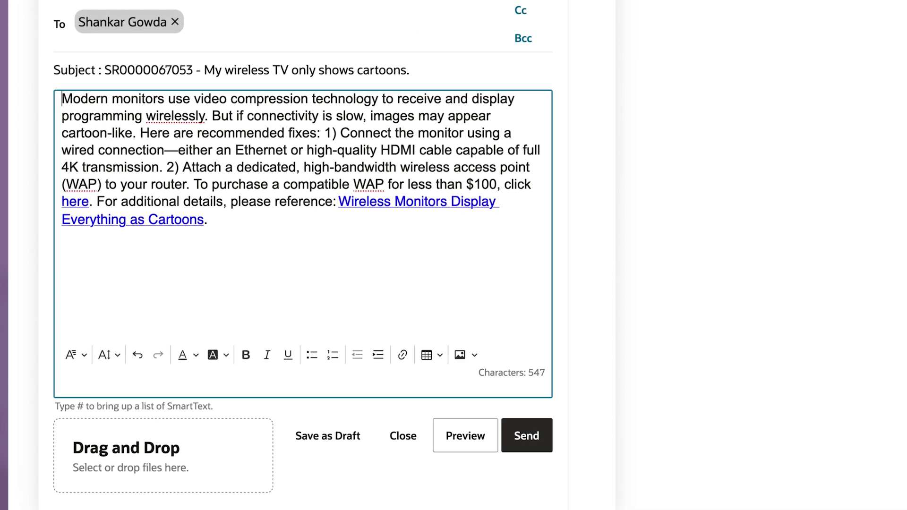
{"action": "type", "text": "Dear Shankar,"}
{"action": "key", "text": "Return"}
{"action": "key", "text": "Return"}
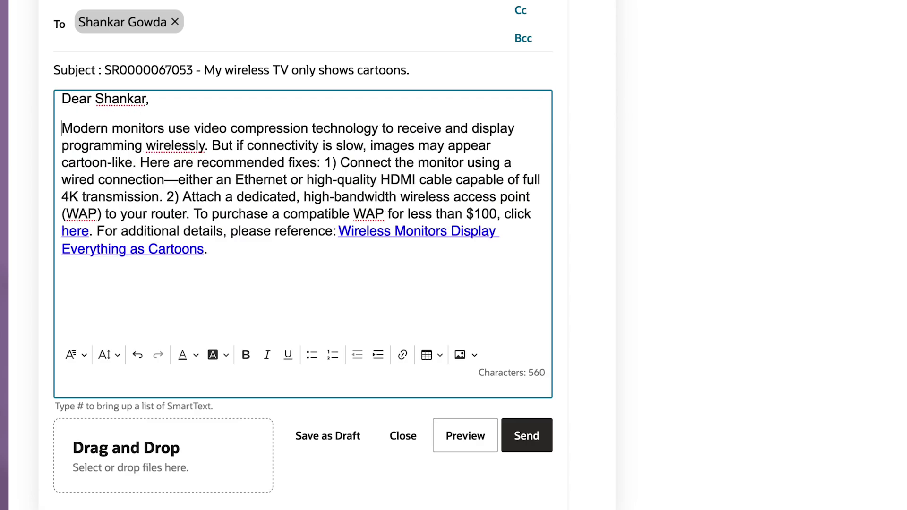
{"action": "left_click", "coordinate": [141, 163]}
{"action": "key", "text": "Return"}
{"action": "key", "text": "Return"}
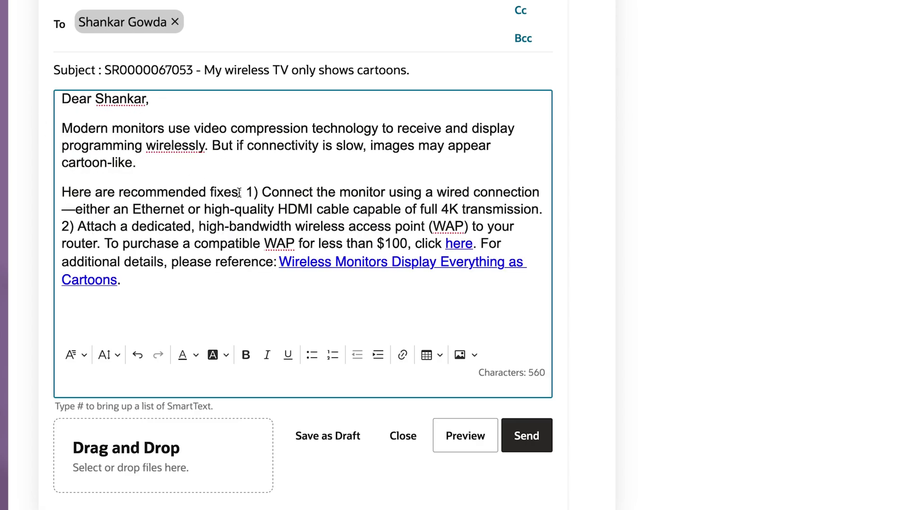
{"action": "left_click_drag", "start_coordinate": [243, 192], "coordinate": [50, 192]}
{"action": "key", "text": "ctrl+b"}
Put the first fix, second fix and additional details sentence in separate paragraphs
{"action": "left_click", "coordinate": [254, 192]}
{"action": "key", "text": "Return"}
{"action": "key", "text": "Return"}
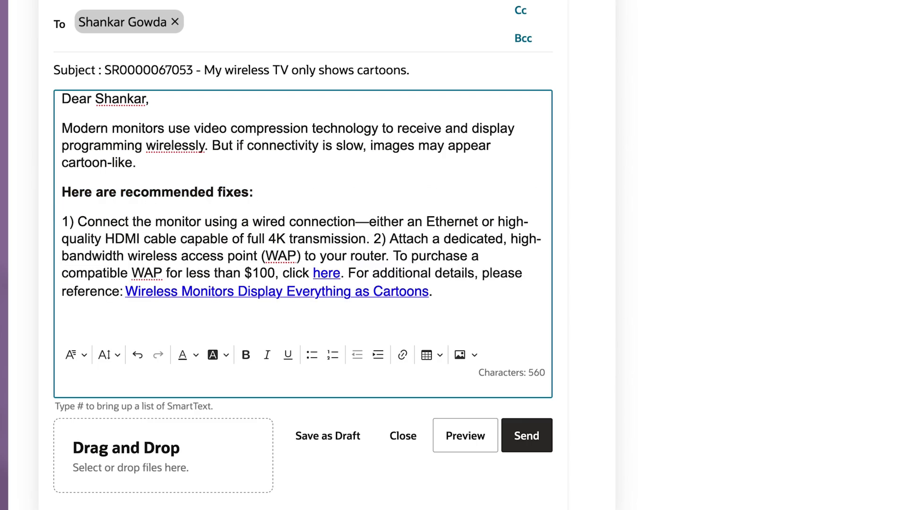
{"action": "left_click", "coordinate": [373, 239]}
{"action": "key", "text": "Return"}
{"action": "key", "text": "Return"}
{"action": "left_click", "coordinate": [481, 285]}
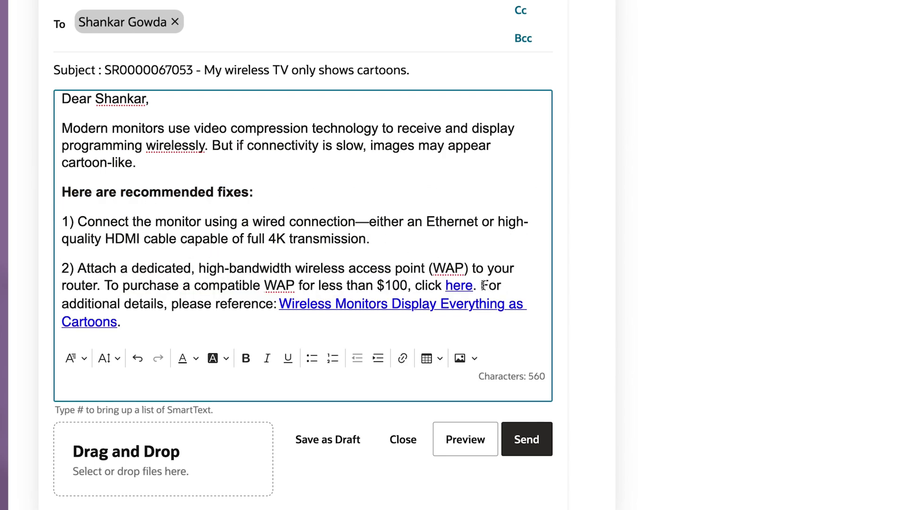
{"action": "key", "text": "Return"}
{"action": "key", "text": "Return"}
{"action": "type", "text": "Kind"}
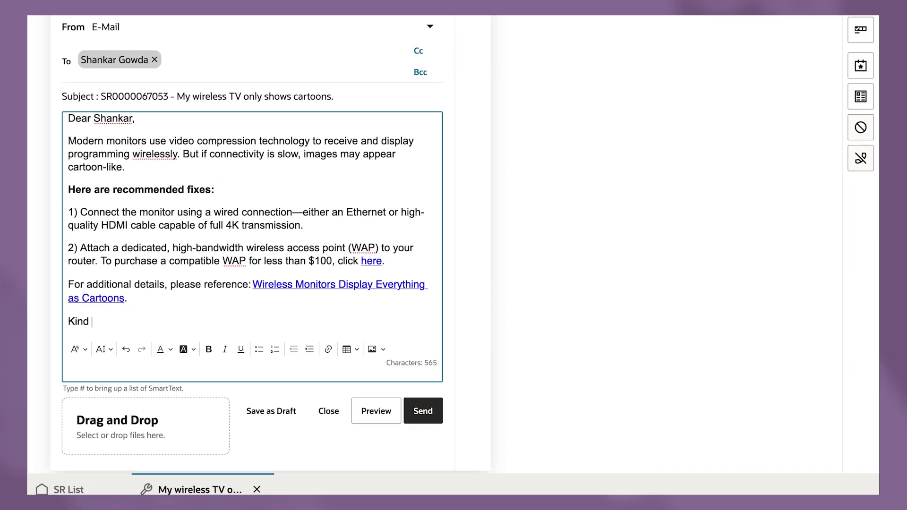
{"action": "type", "text": " Regards,"}
{"action": "key", "text": "Return"}
{"action": "type", "text": "Blake"}
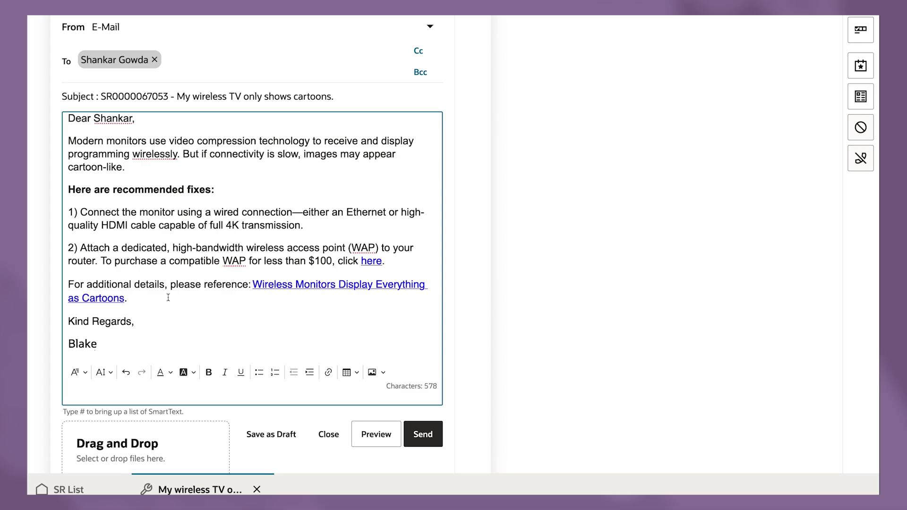
{"action": "left_click", "coordinate": [371, 435]}
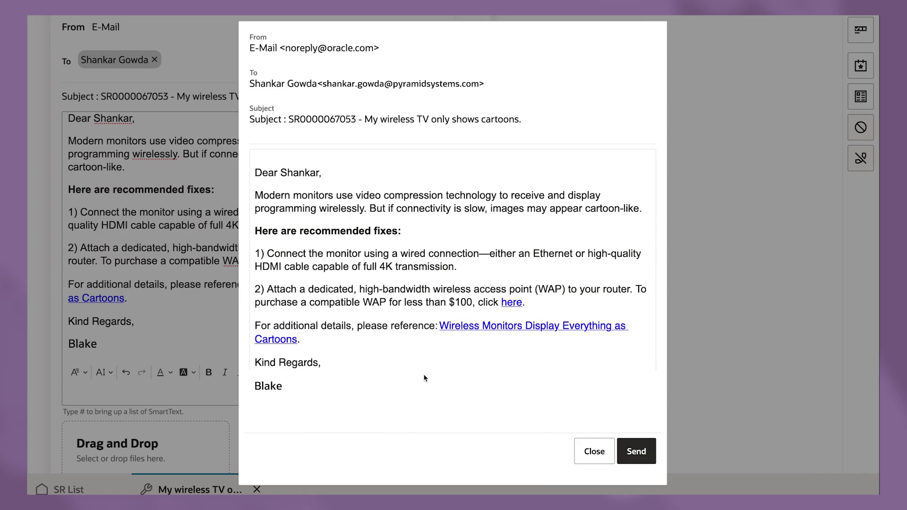
{"action": "left_click", "coordinate": [634, 450]}
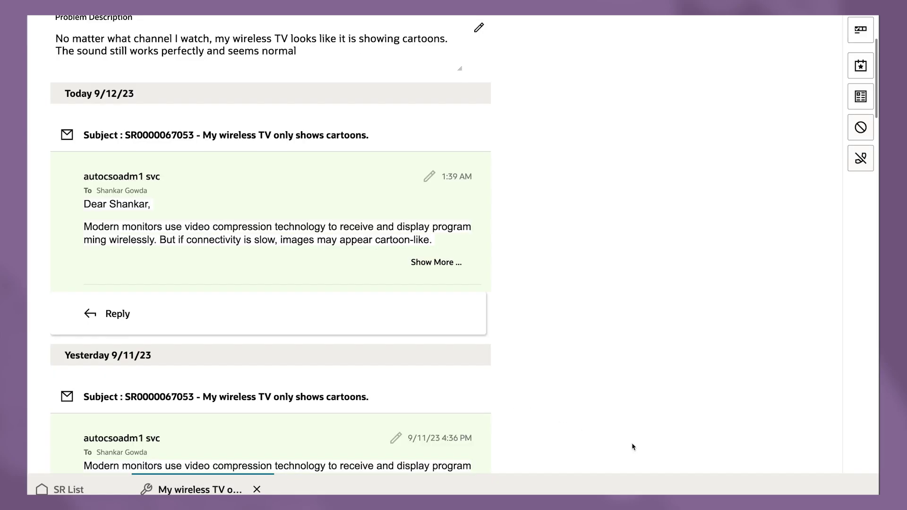